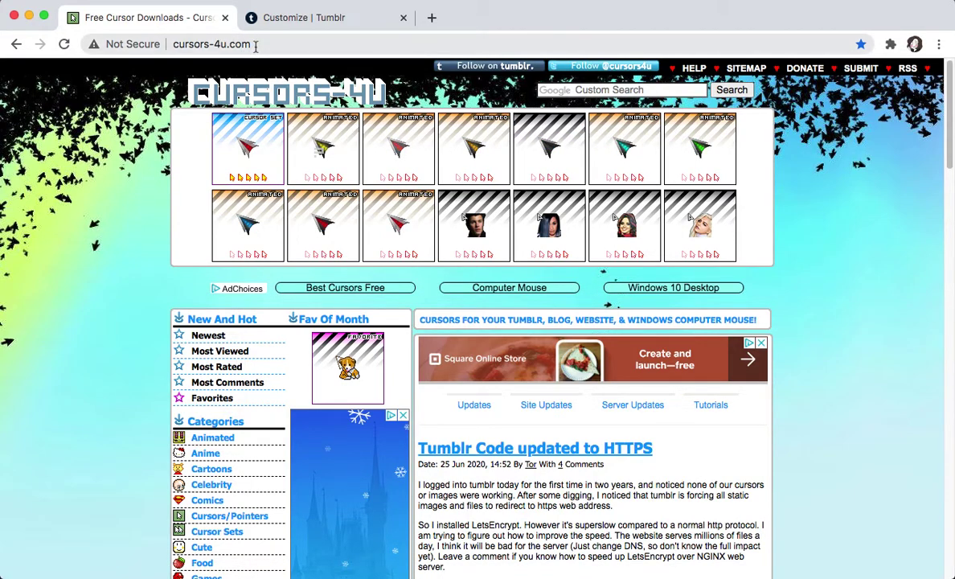
Step: Check the Cursors-4U site's full web address in the address bar
{"action": "left_click", "coordinate": [256, 45]}
{"action": "left_click", "coordinate": [259, 44]}
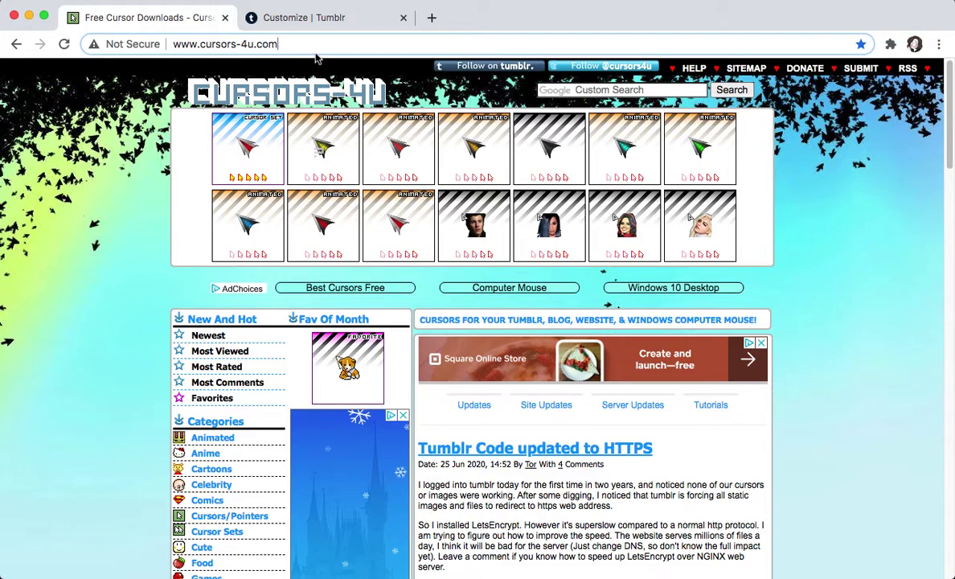
{"action": "left_click", "coordinate": [820, 120]}
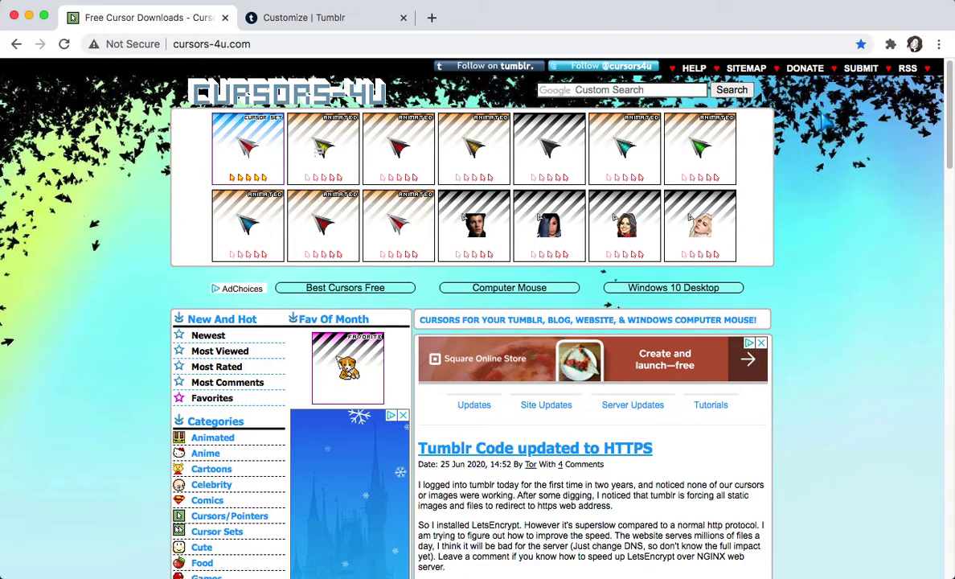
Step: Browse the Most Viewed cursors list to its second page of thumbnails
{"action": "left_click", "coordinate": [227, 354]}
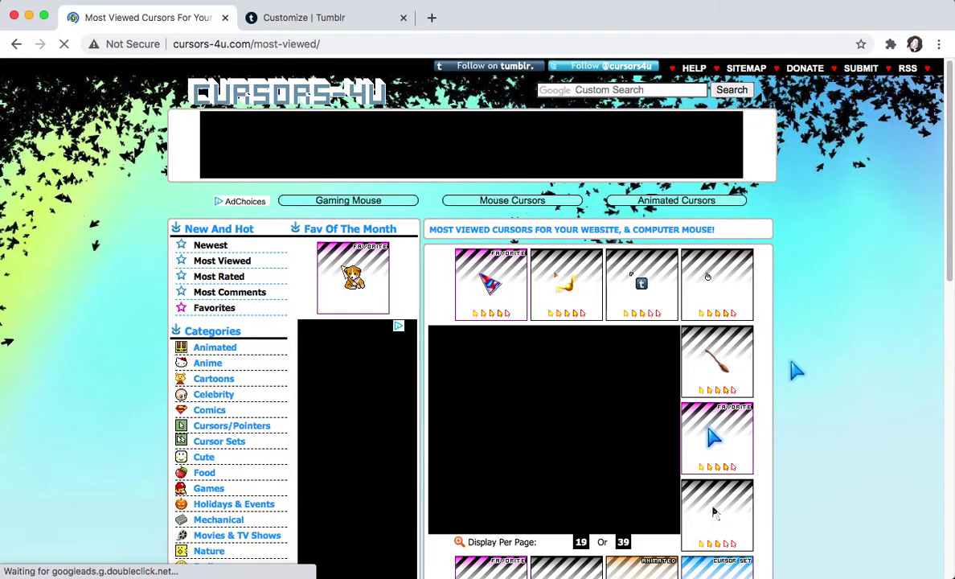
{"action": "scroll", "coordinate": [796, 370], "scroll_direction": "down", "scroll_amount": 5}
{"action": "scroll", "coordinate": [796, 369], "scroll_direction": "down", "scroll_amount": 3}
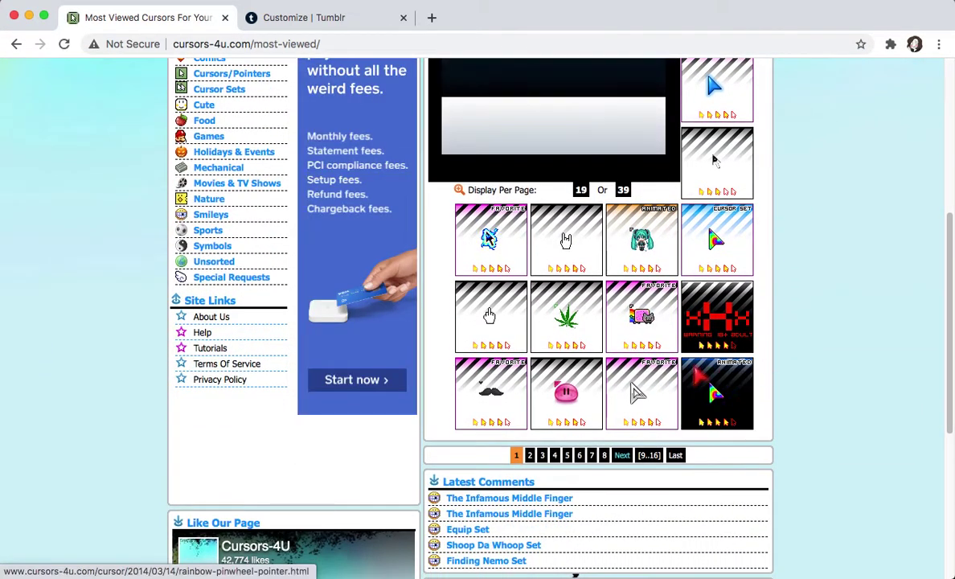
{"action": "left_click", "coordinate": [529, 455]}
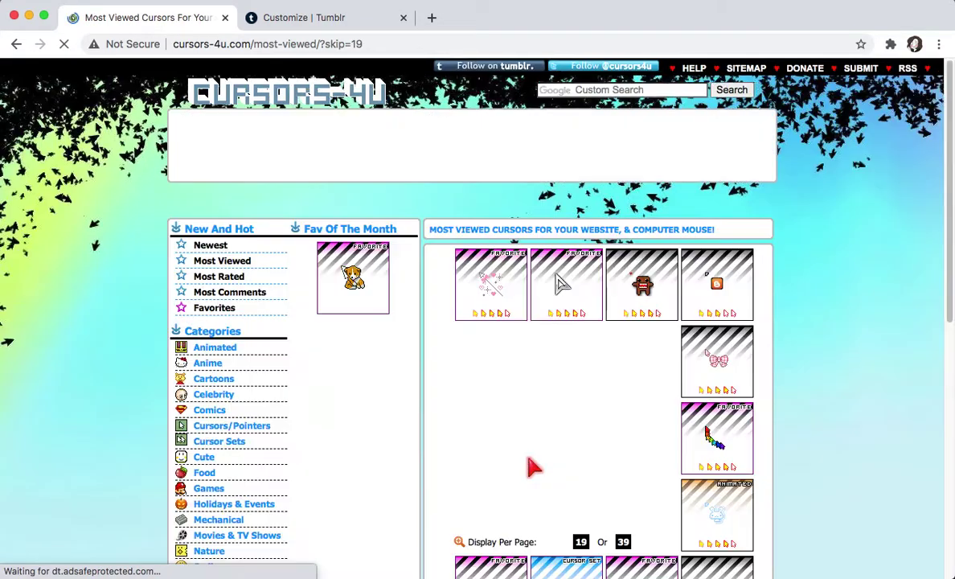
{"action": "scroll", "coordinate": [531, 460], "scroll_direction": "down", "scroll_amount": 5}
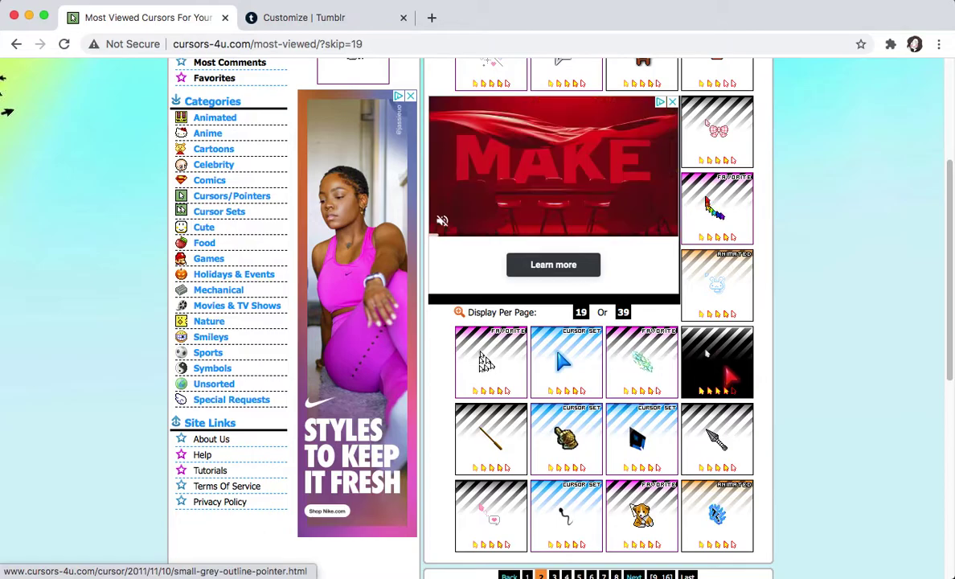
Step: Copy the Small Grey Outline Pointer's Option #1 universal CSS/HTML cursor code
{"action": "left_click", "coordinate": [484, 358]}
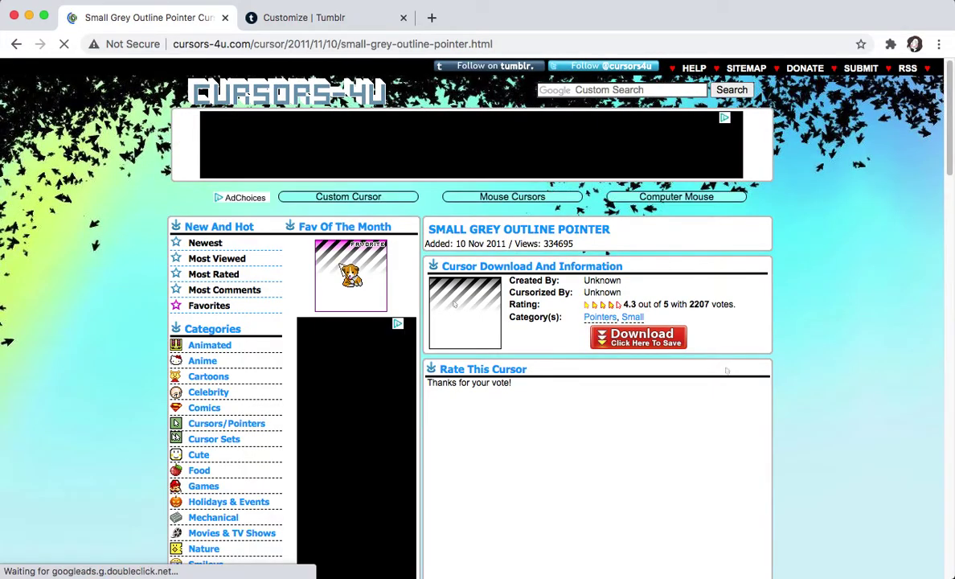
{"action": "scroll", "coordinate": [784, 372], "scroll_direction": "down", "scroll_amount": 4}
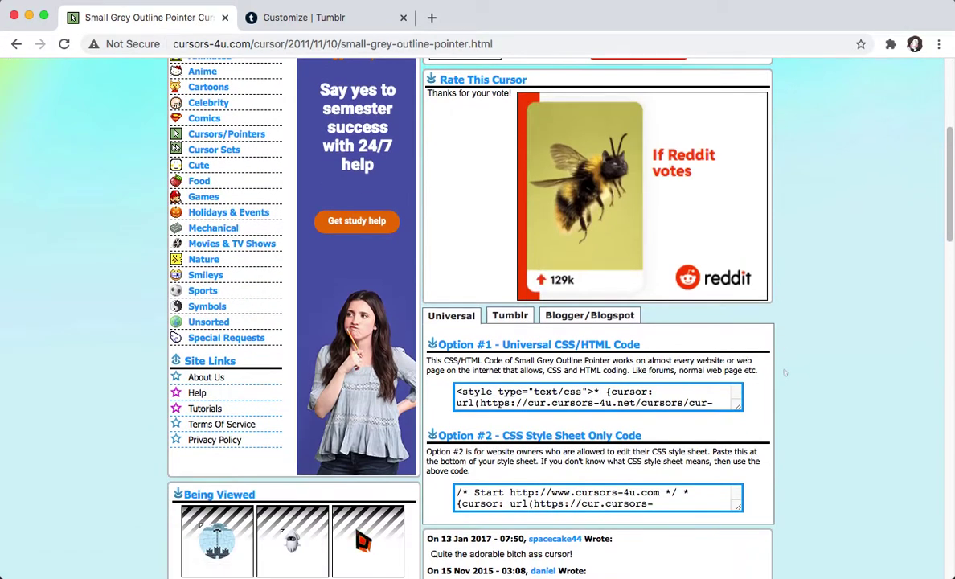
{"action": "scroll", "coordinate": [784, 372], "scroll_direction": "down", "scroll_amount": 1}
{"action": "left_click", "coordinate": [596, 314]}
{"action": "left_click_drag", "start_coordinate": [740, 324], "coordinate": [791, 456]}
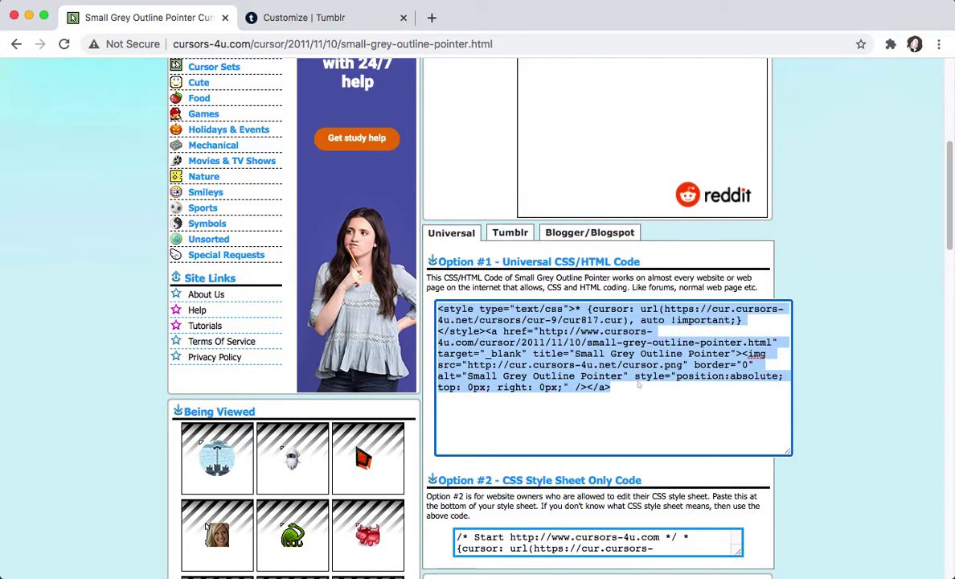
{"action": "right_click", "coordinate": [551, 354]}
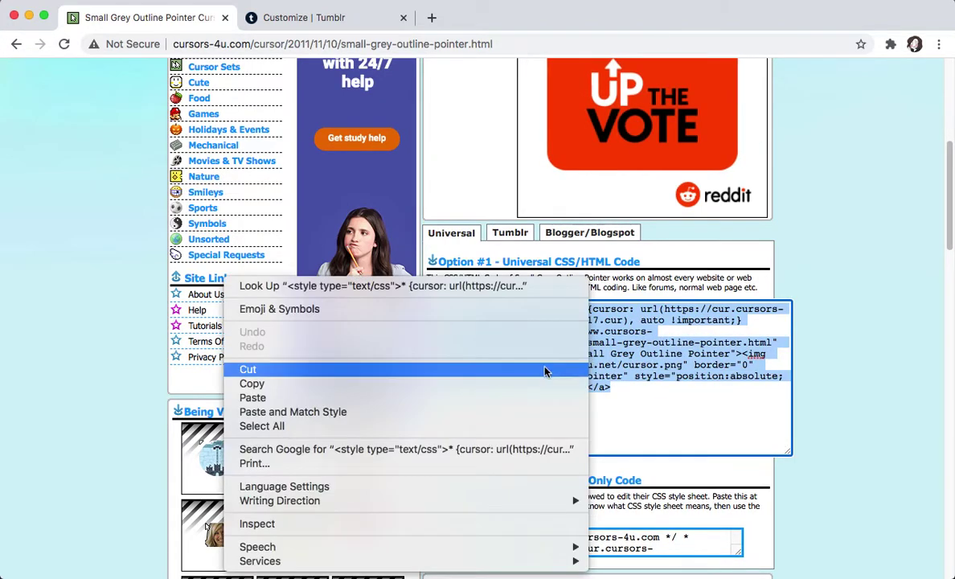
{"action": "left_click", "coordinate": [538, 386]}
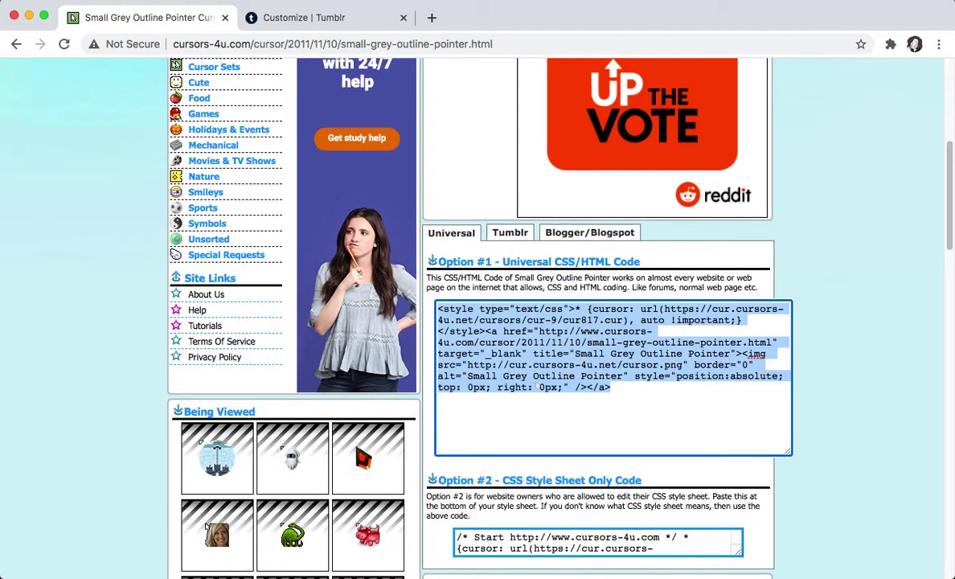
{"action": "left_click", "coordinate": [322, 23]}
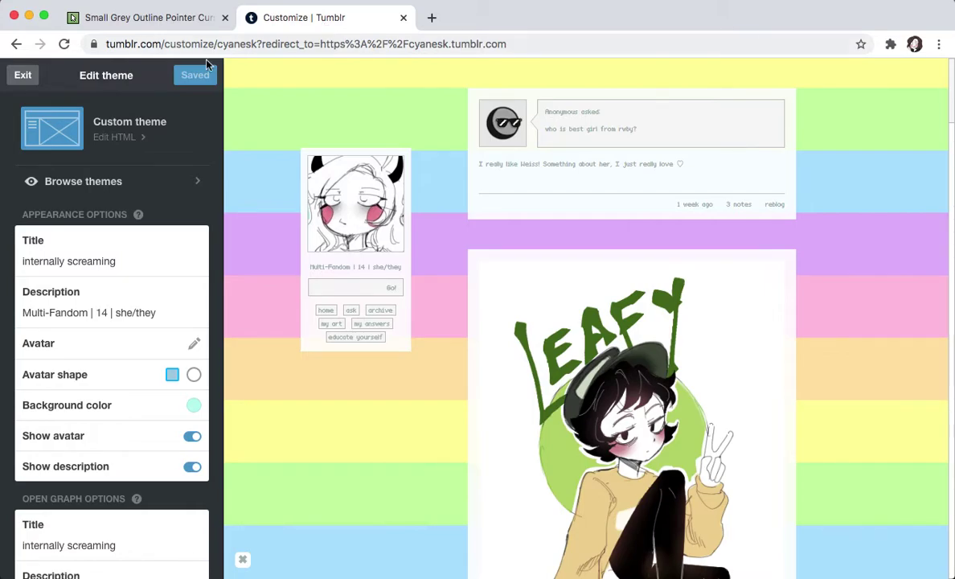
Step: Open the custom theme's Edit HTML and search the code for '<body'
{"action": "left_click", "coordinate": [119, 138]}
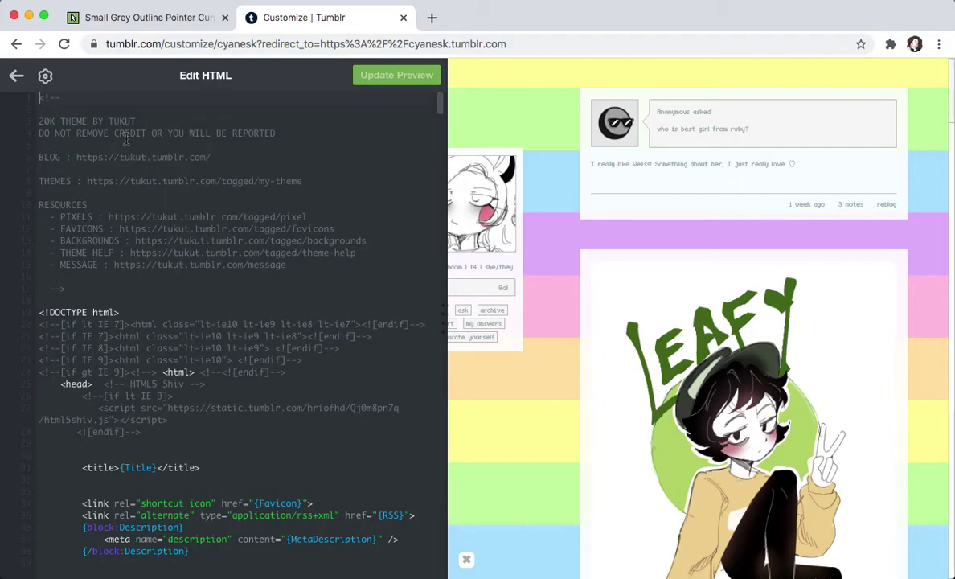
{"action": "key", "text": "super+f"}
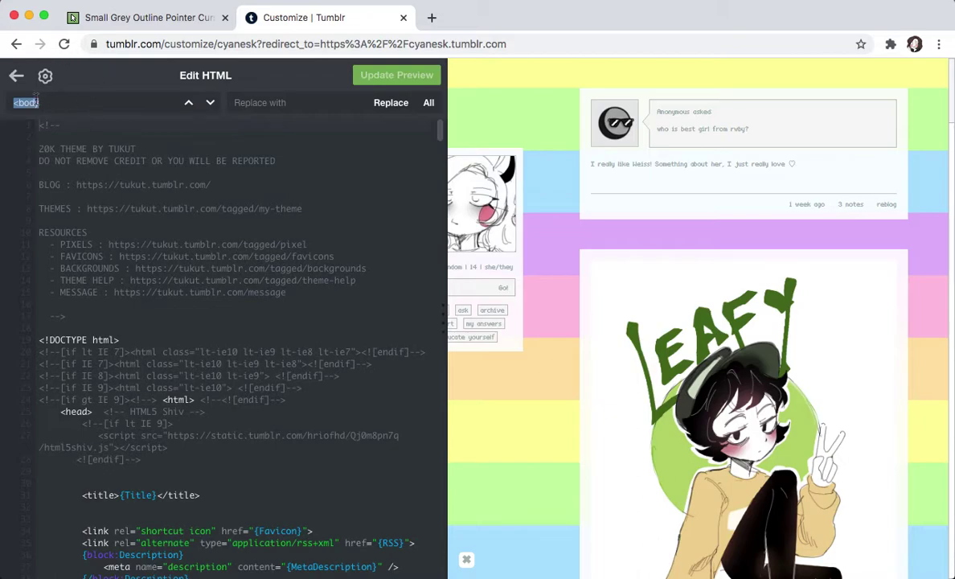
{"action": "left_click", "coordinate": [55, 102]}
{"action": "left_click_drag", "start_coordinate": [41, 102], "coordinate": [12, 102]}
{"action": "key", "text": "BackSpace"}
{"action": "type", "text": "<"}
{"action": "type", "text": "body"}
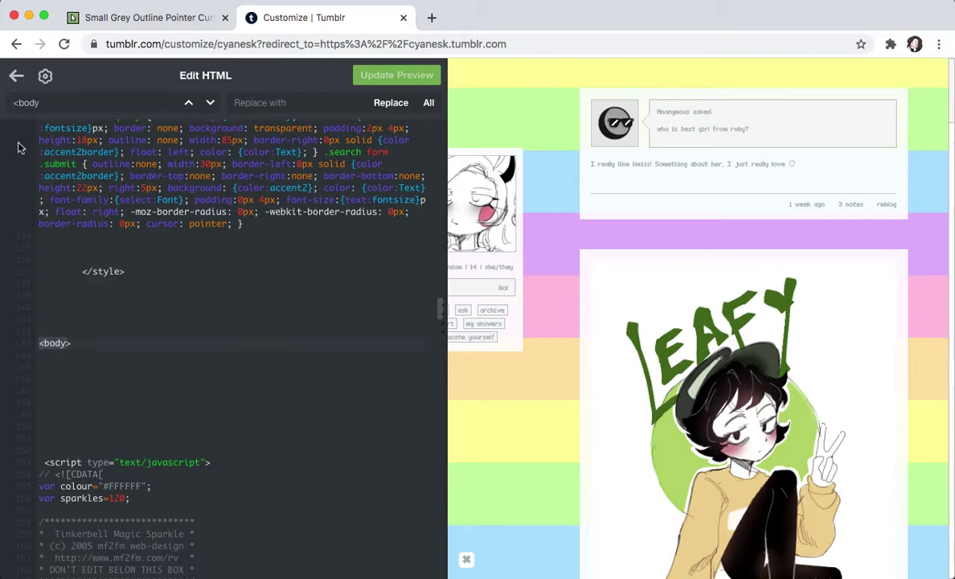
{"action": "left_click", "coordinate": [45, 381]}
Step: Paste the cursor code on the empty line below <body> and update the preview
{"action": "left_click", "coordinate": [44, 392]}
{"action": "right_click", "coordinate": [44, 391]}
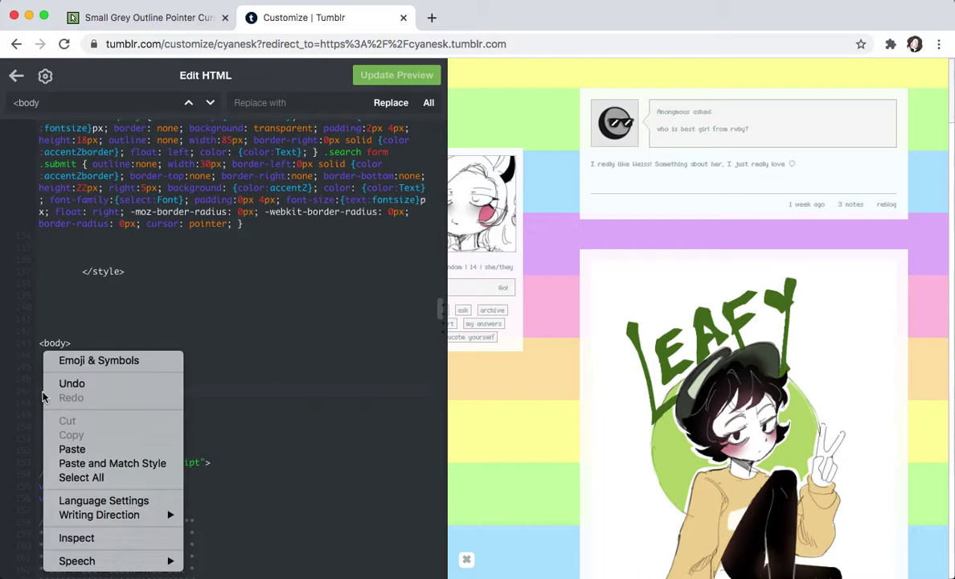
{"action": "left_click", "coordinate": [71, 447]}
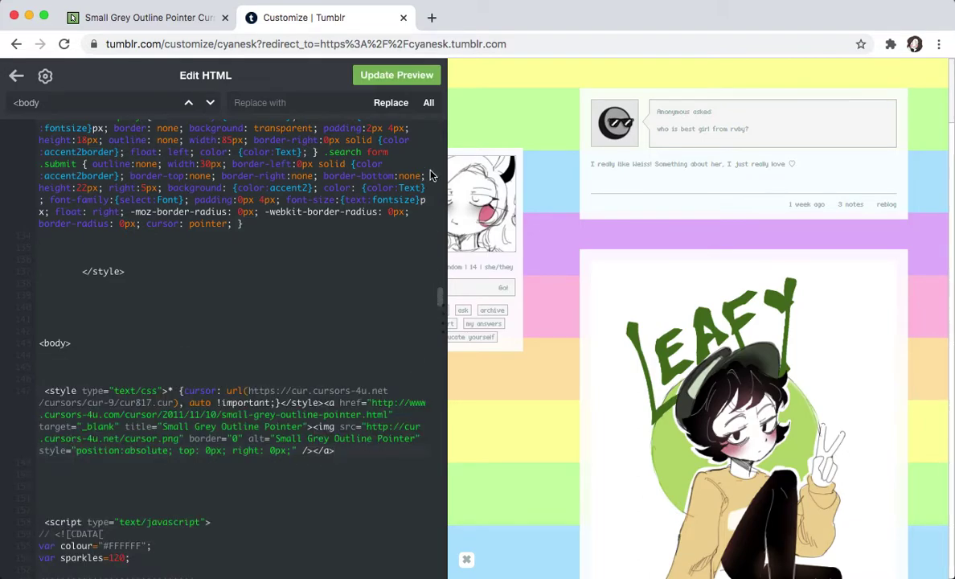
{"action": "left_click", "coordinate": [401, 88]}
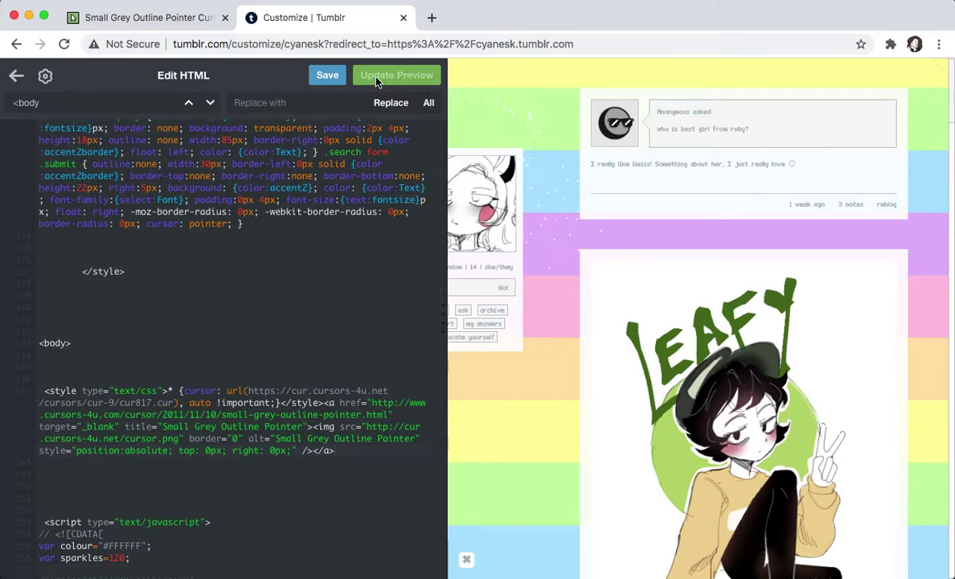
Step: Attempt saving the theme, dismiss the non-HTTPS error, and return to Cursors-4U
{"action": "left_click", "coordinate": [334, 76]}
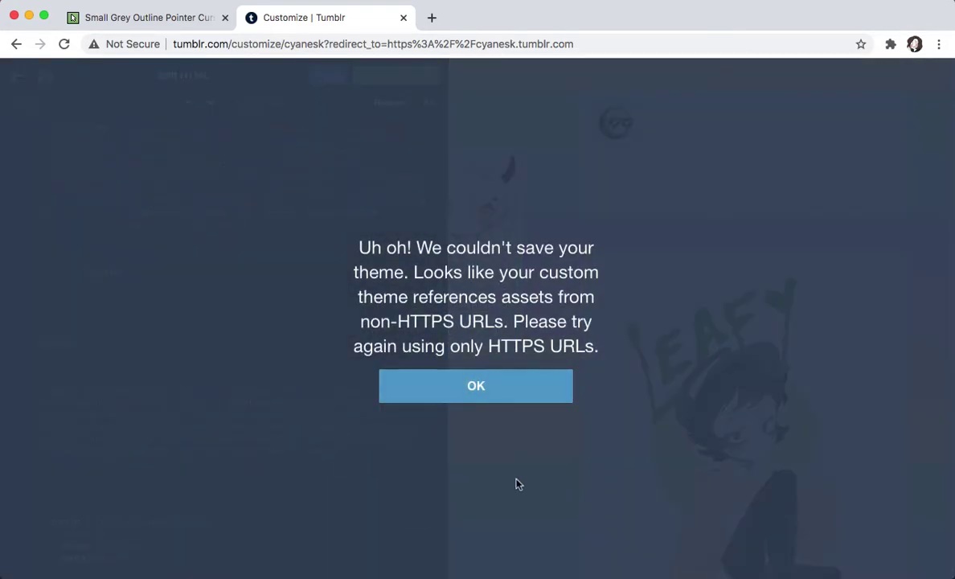
{"action": "left_click", "coordinate": [474, 385]}
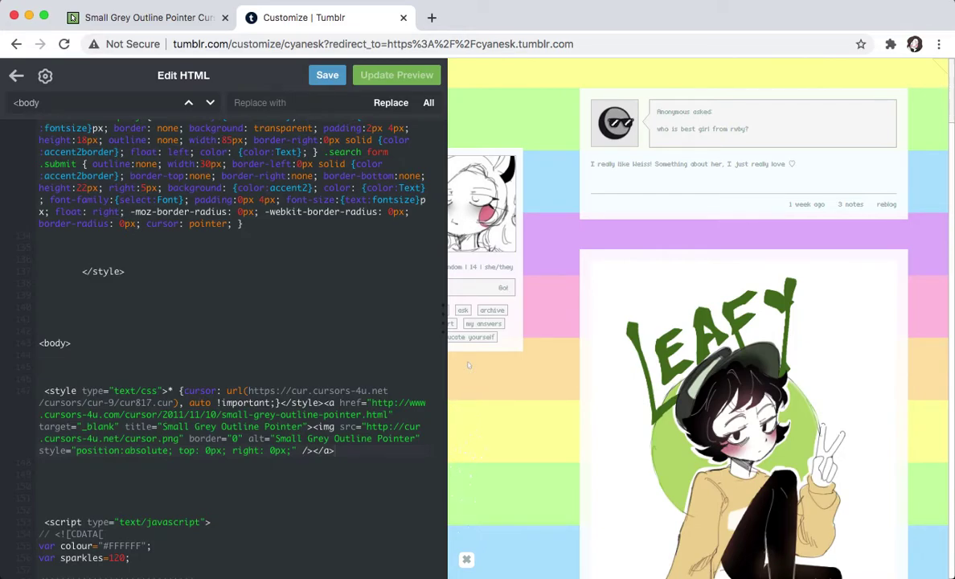
{"action": "left_click", "coordinate": [142, 18]}
{"action": "scroll", "coordinate": [203, 319], "scroll_direction": "up", "scroll_amount": 3}
{"action": "scroll", "coordinate": [204, 319], "scroll_direction": "up", "scroll_amount": 5}
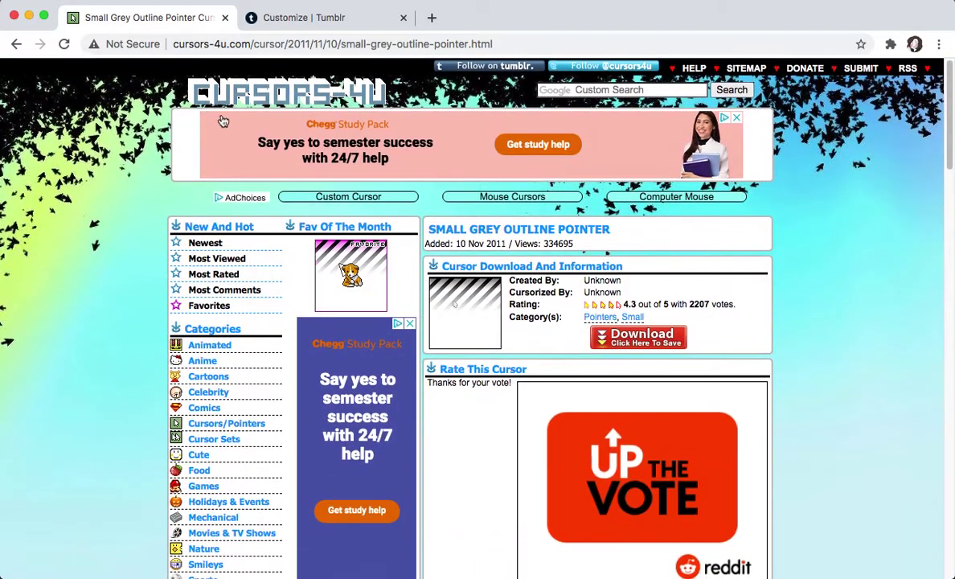
{"action": "left_click", "coordinate": [207, 111]}
{"action": "scroll", "coordinate": [482, 320], "scroll_direction": "down", "scroll_amount": 3}
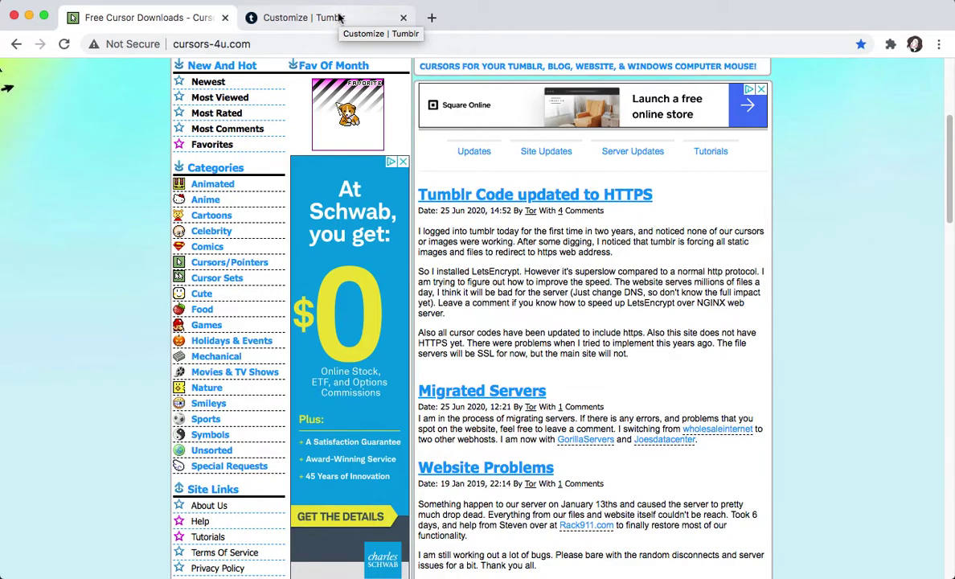
{"action": "left_click", "coordinate": [338, 17]}
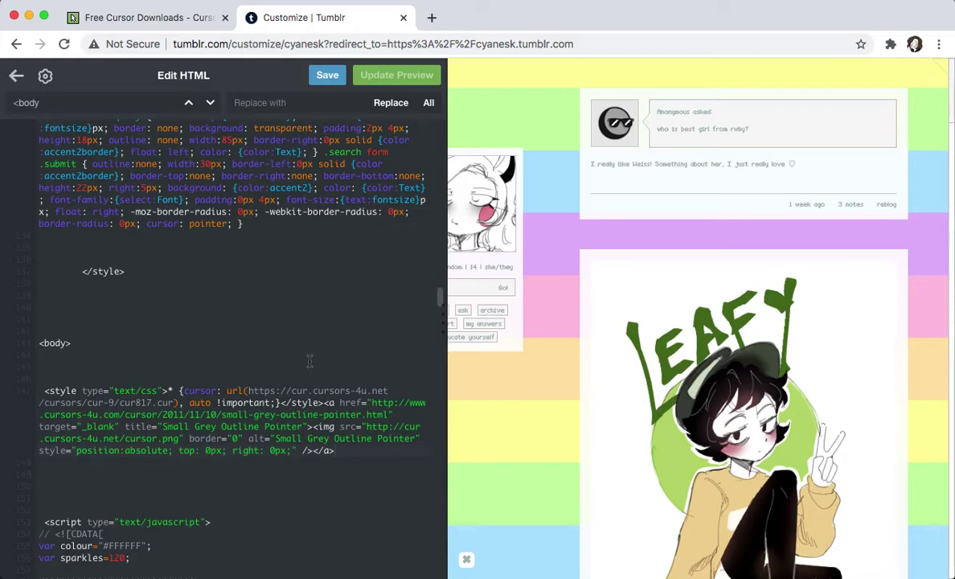
Step: Change the a href and img src addresses to https, then refresh the preview
{"action": "scroll", "coordinate": [310, 361], "scroll_direction": "down", "scroll_amount": 1}
{"action": "scroll", "coordinate": [310, 361], "scroll_direction": "down", "scroll_amount": 1}
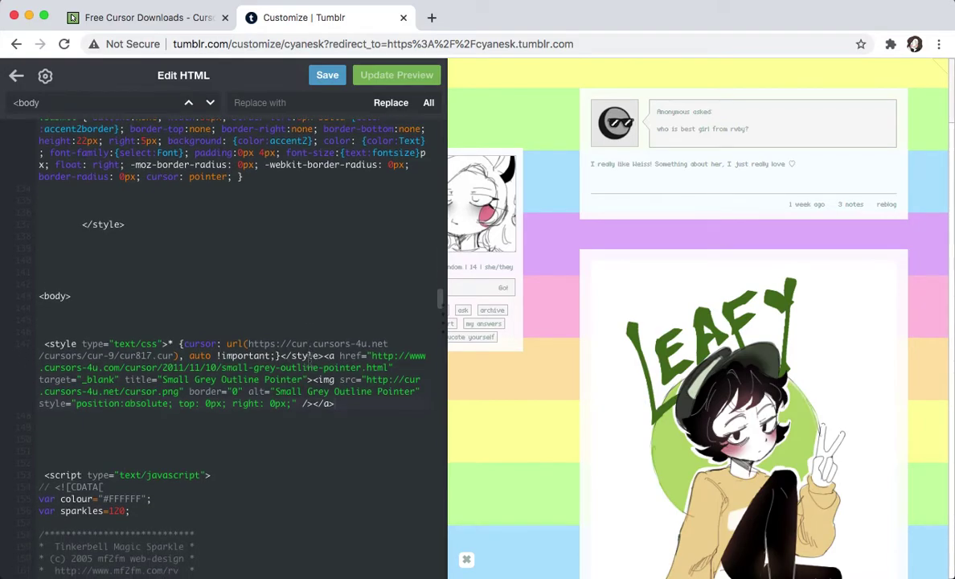
{"action": "left_click", "coordinate": [310, 359]}
{"action": "double_click", "coordinate": [392, 355]}
{"action": "left_click", "coordinate": [394, 356]}
{"action": "type", "text": "s"}
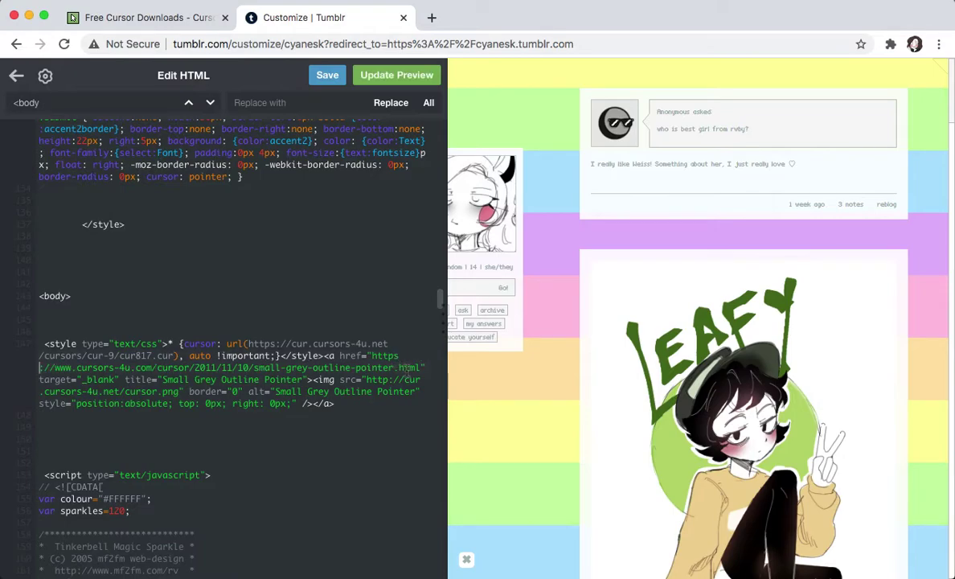
{"action": "double_click", "coordinate": [378, 380]}
{"action": "left_click", "coordinate": [389, 379]}
{"action": "type", "text": "s"}
{"action": "left_click", "coordinate": [392, 78]}
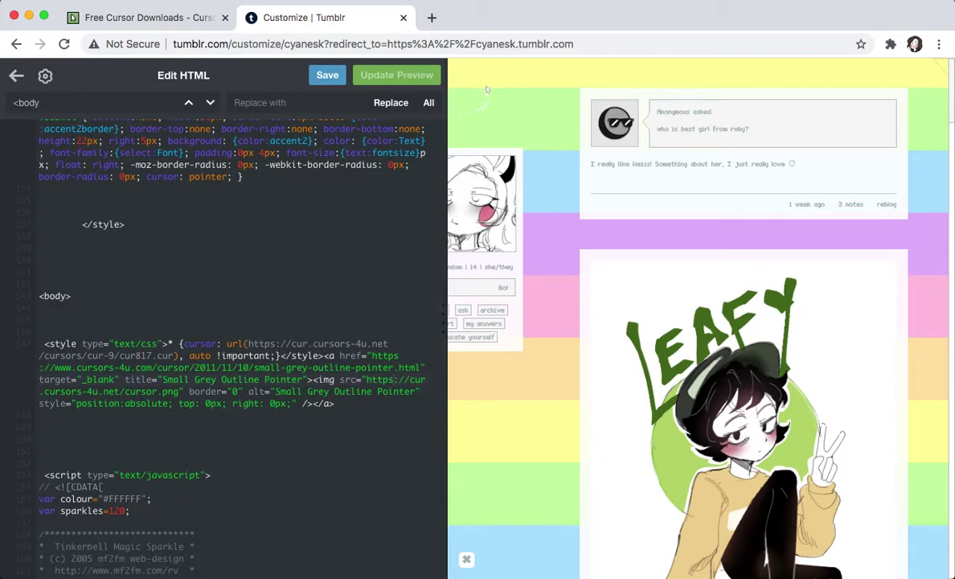
Step: Save the theme with the https cursor code and exit to the live blog
{"action": "left_click", "coordinate": [342, 80]}
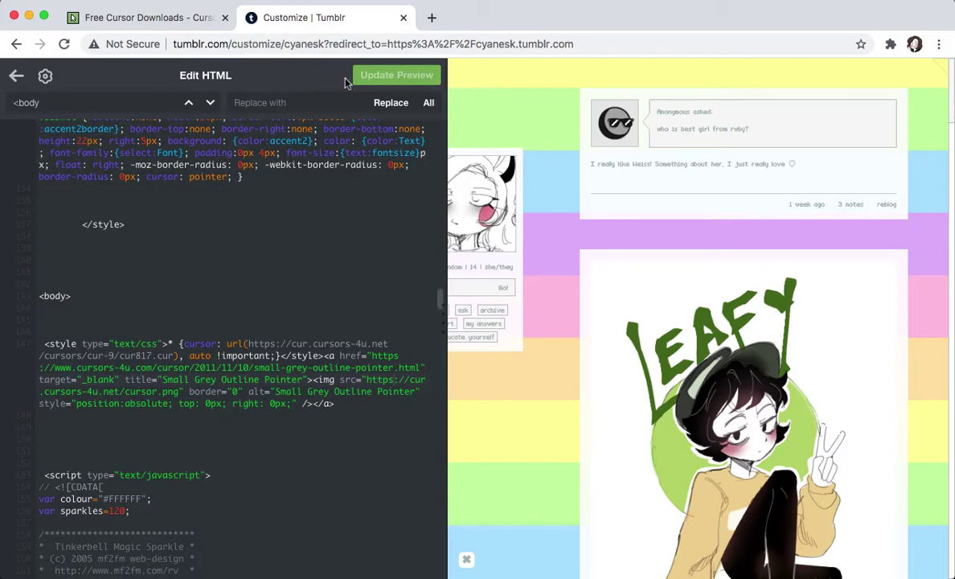
{"action": "left_click", "coordinate": [12, 76]}
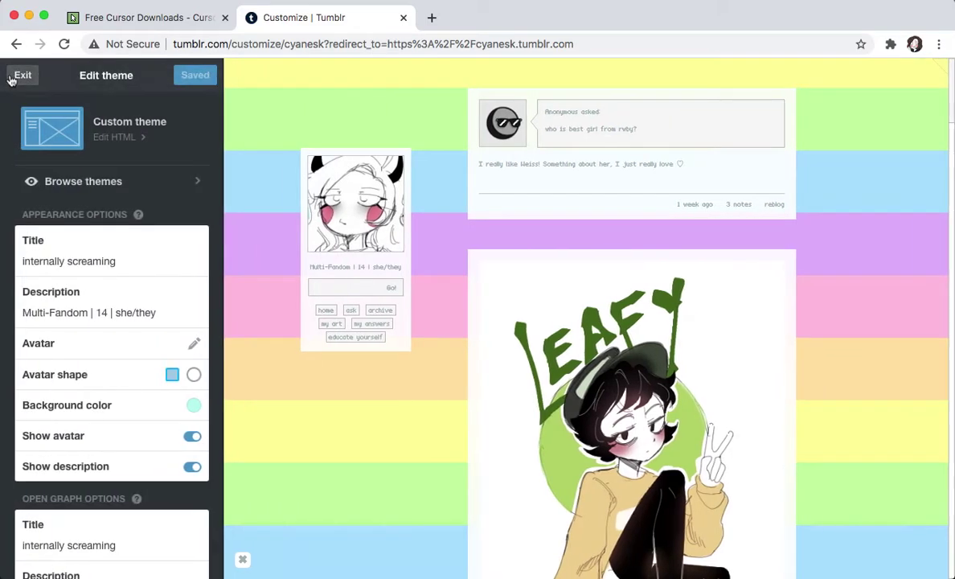
{"action": "left_click", "coordinate": [20, 74]}
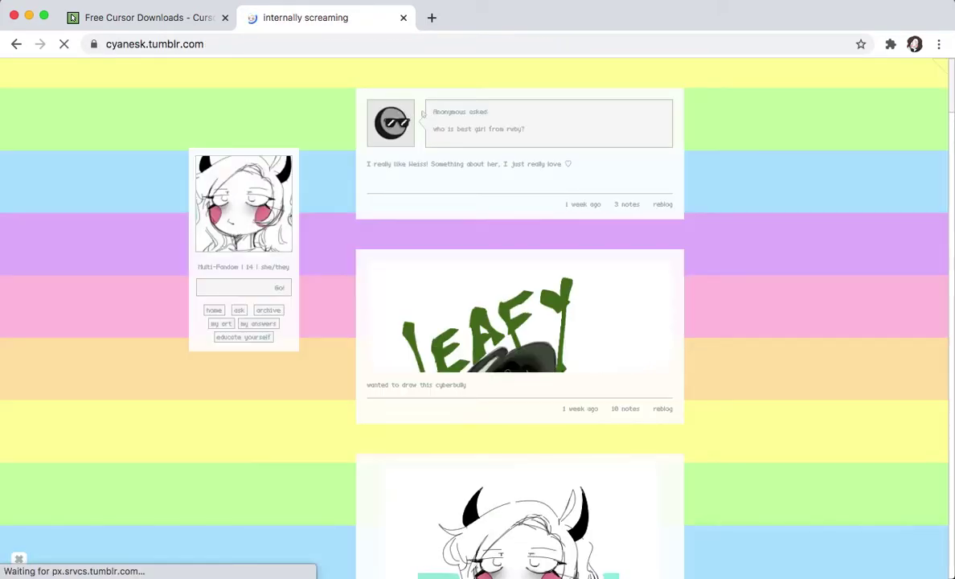